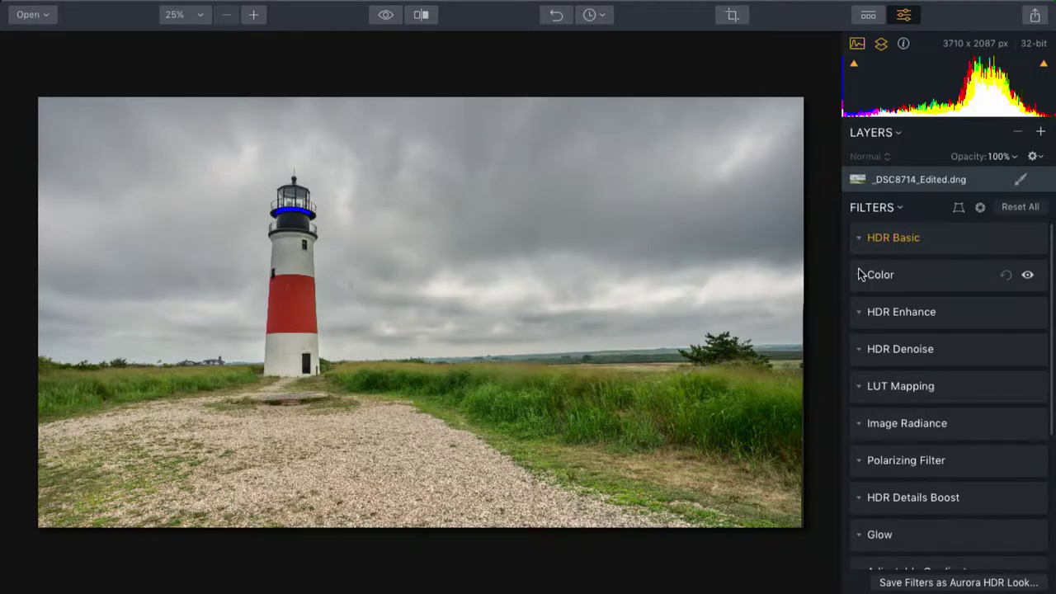
Set the Color filter to Saturation 35, Vibrance -21 and Color Contrast 20, then collapse it.
click(858, 281)
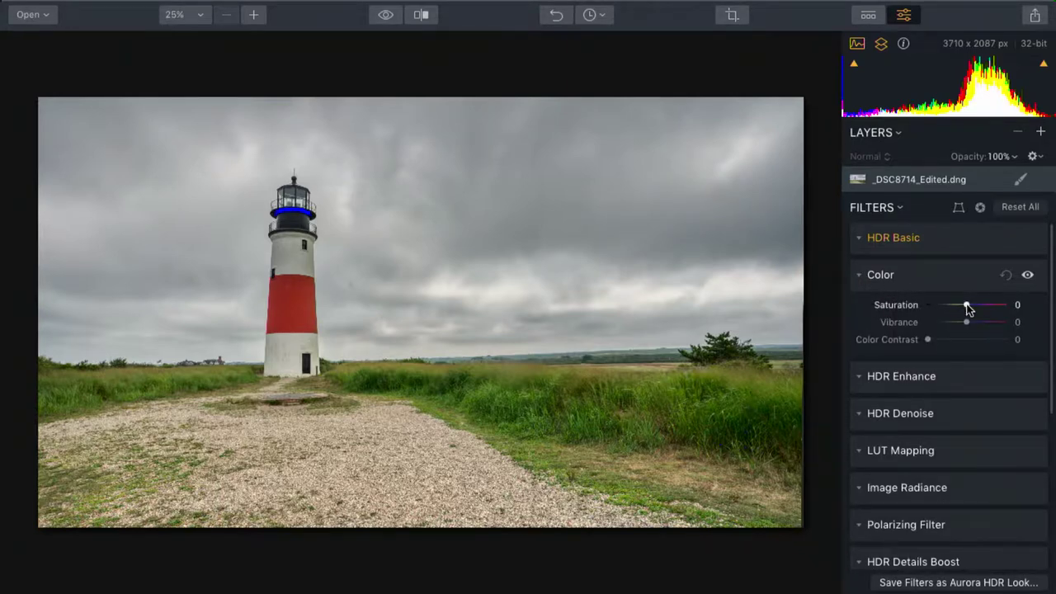
drag(968, 308, 1023, 307)
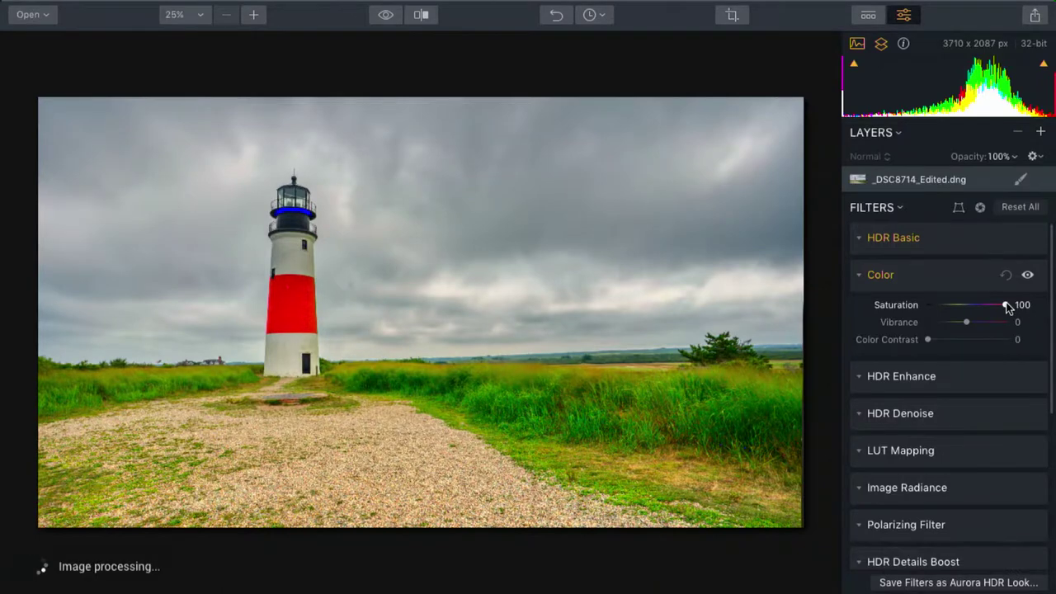
double_click(1008, 306)
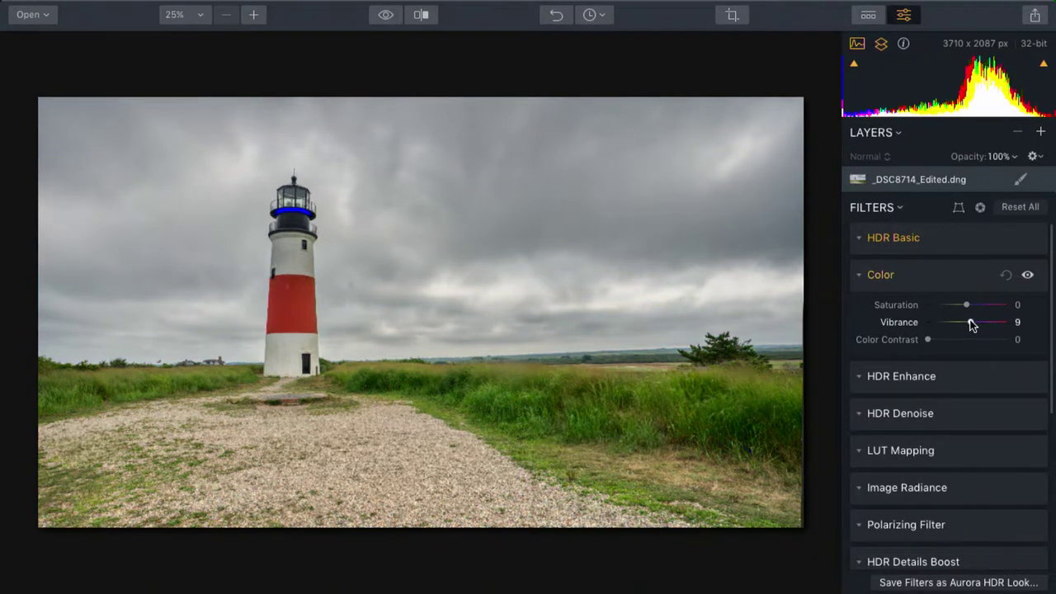
drag(971, 322, 952, 309)
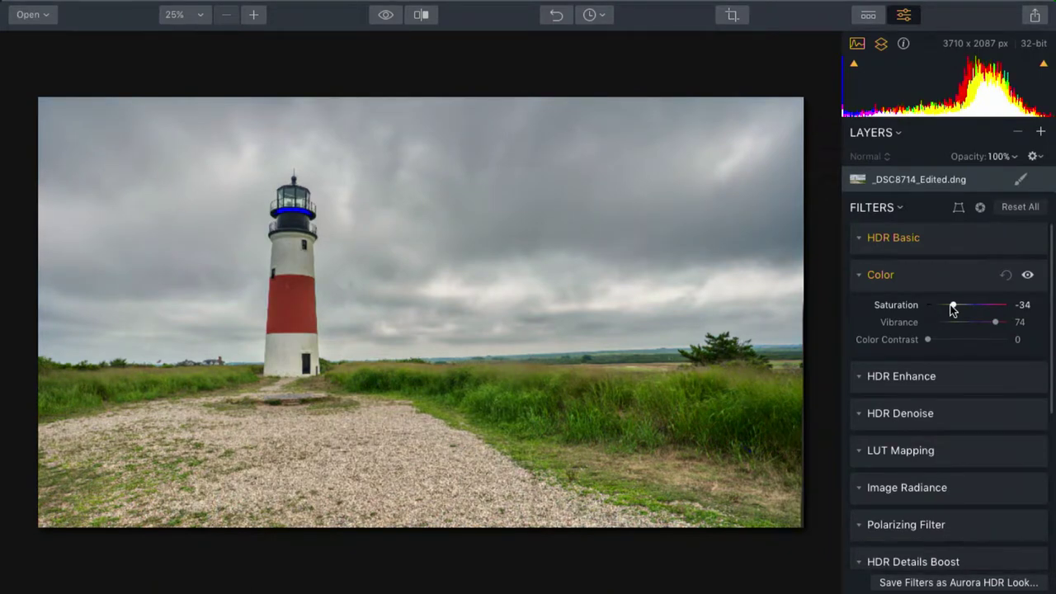
drag(953, 308, 953, 331)
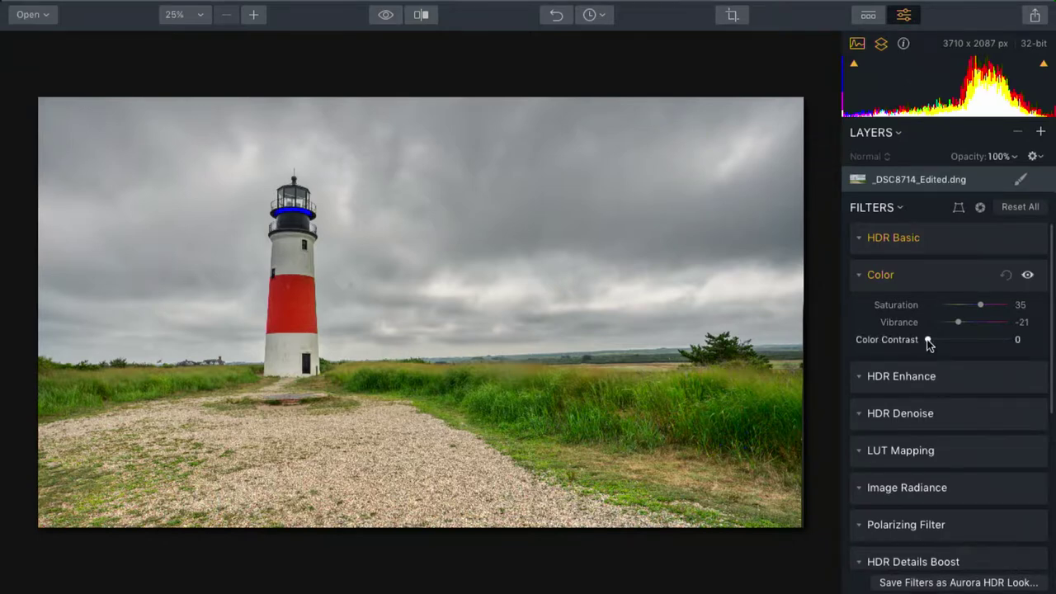
mouse_move(928, 343)
mouse_down()
mouse_move(973, 341)
mouse_move(946, 346)
mouse_up()
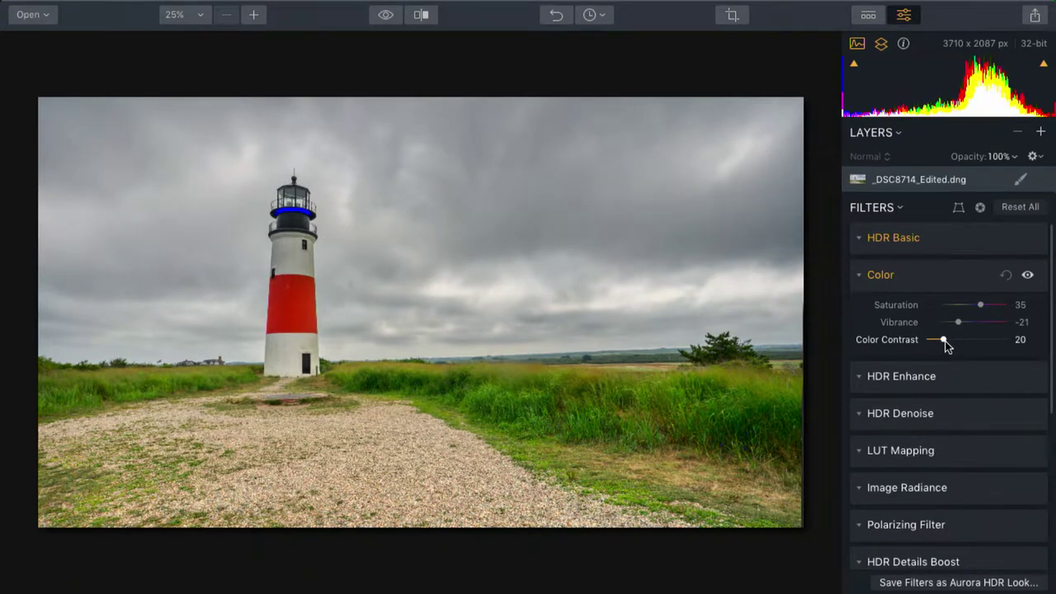
click(856, 281)
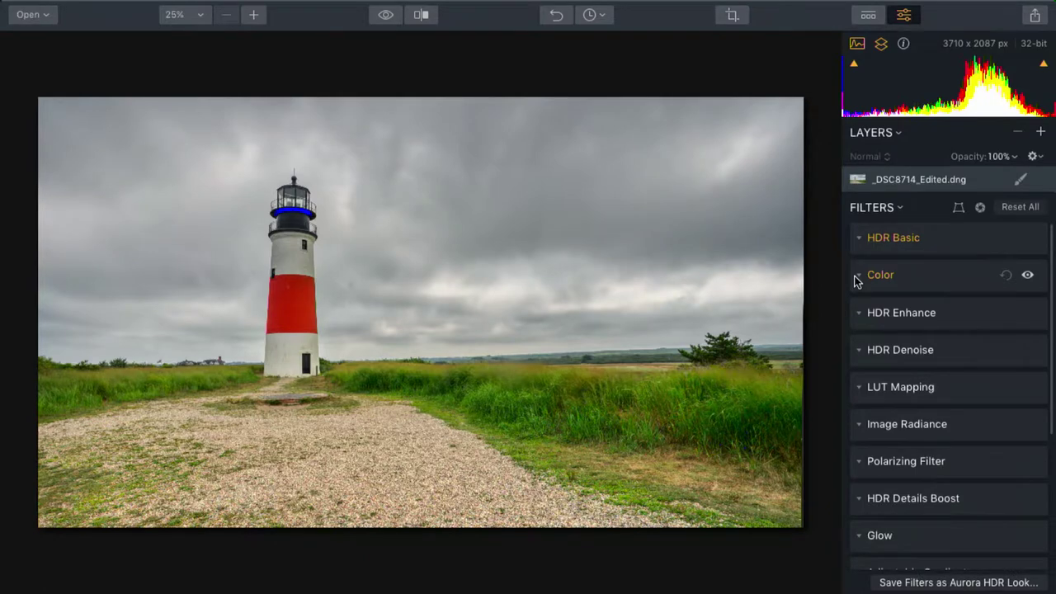
Scroll down the filter list and expand the HSL filter.
scroll(854, 281, down, 5)
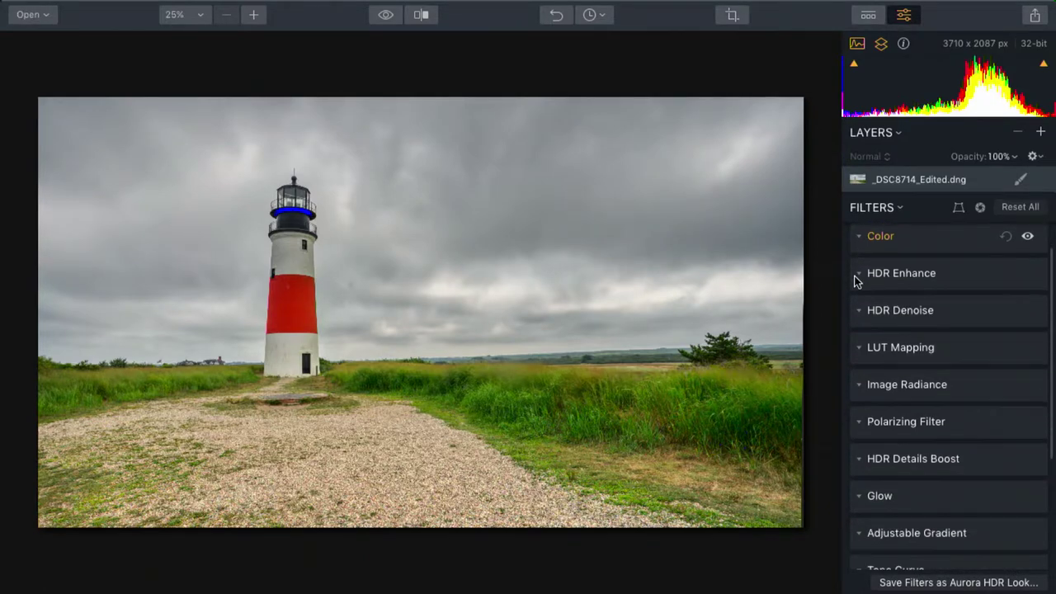
scroll(854, 282, down, 4)
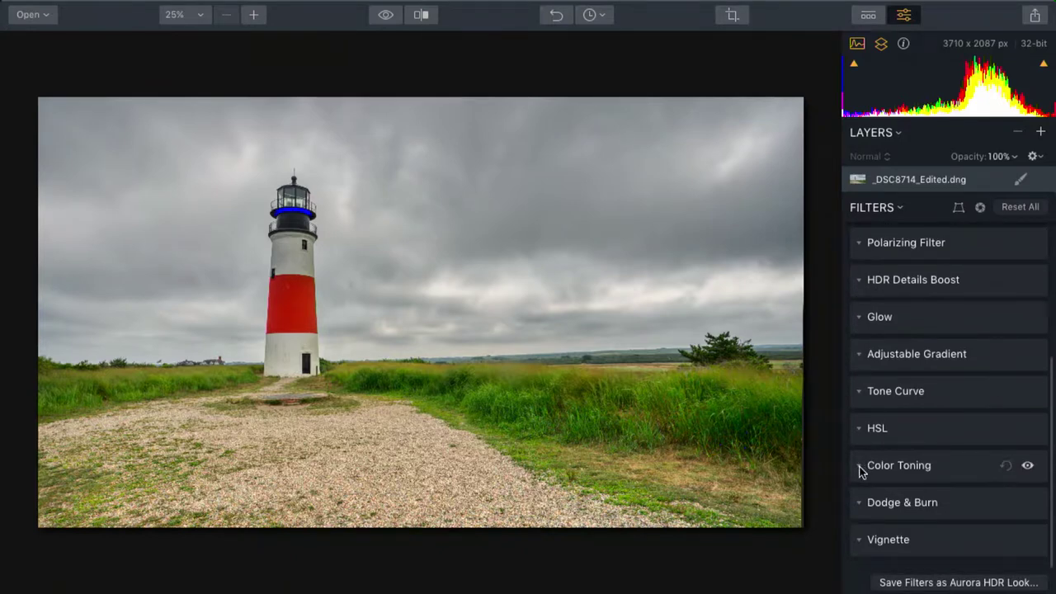
click(859, 466)
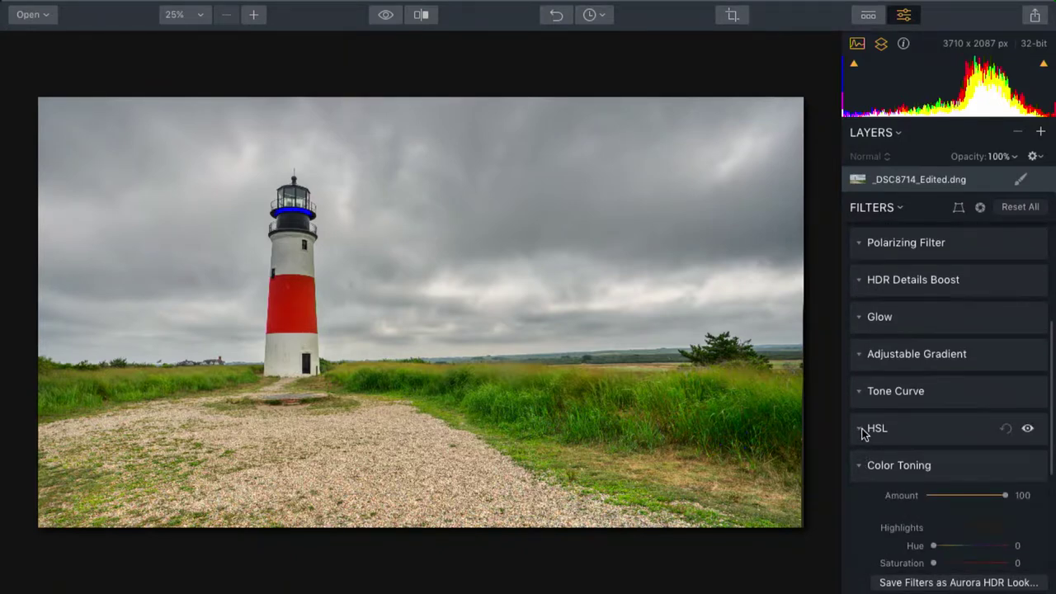
click(861, 434)
scroll(861, 433, down, 5)
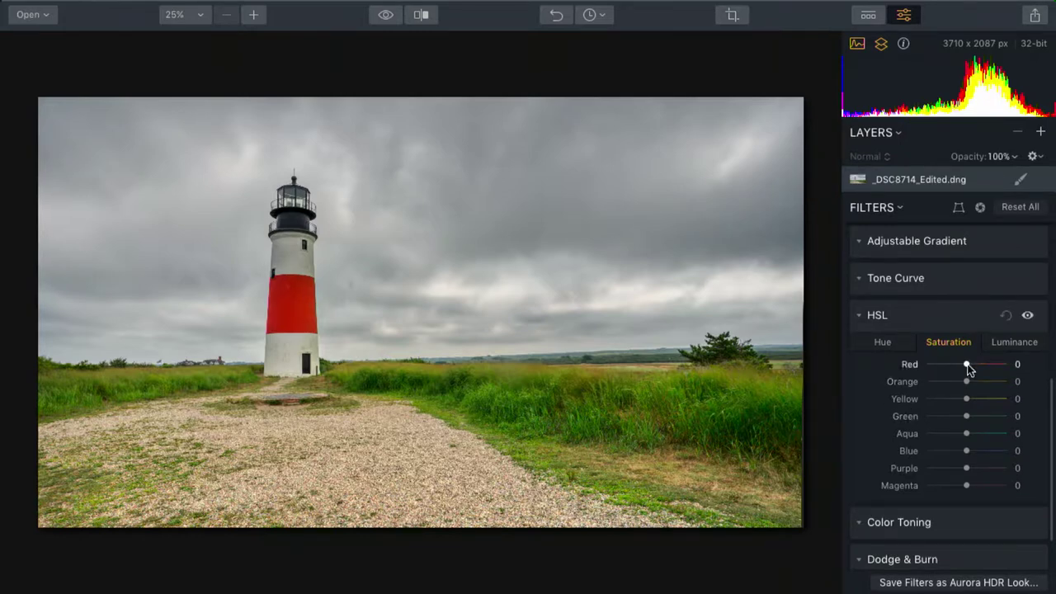
Lower the HSL Red saturation to -17 and the Red luminance to -16.
mouse_move(968, 368)
mouse_down()
mouse_move(949, 369)
mouse_move(996, 369)
mouse_move(961, 370)
mouse_up()
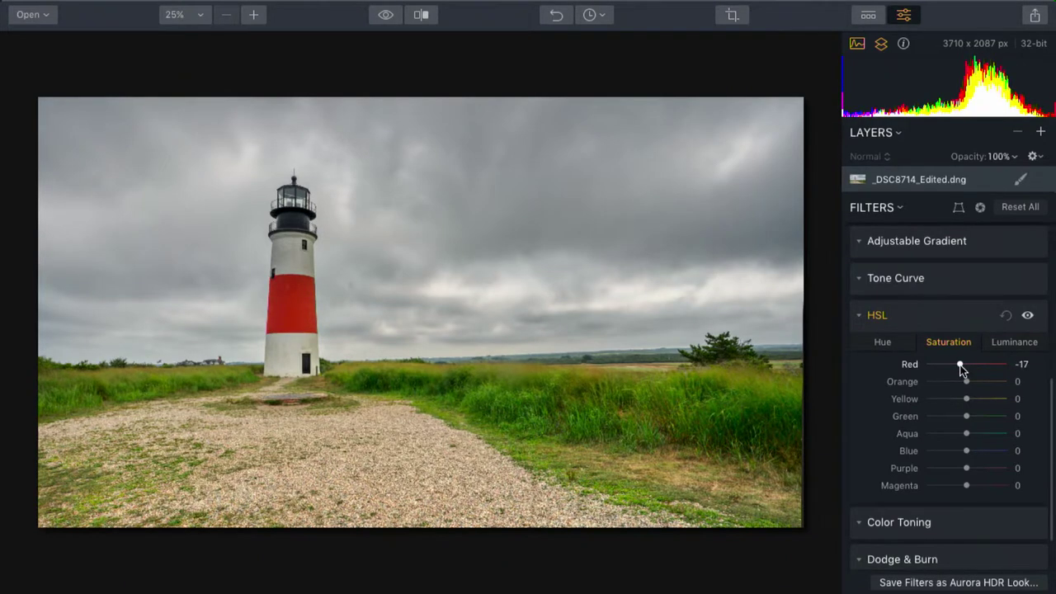
click(1012, 341)
drag(967, 368, 959, 369)
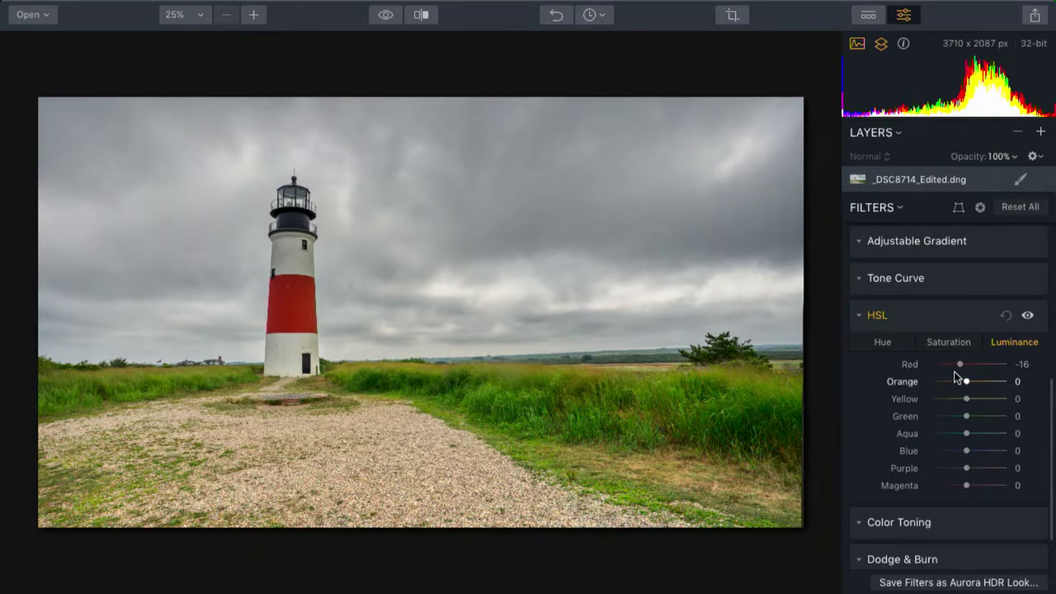
click(892, 346)
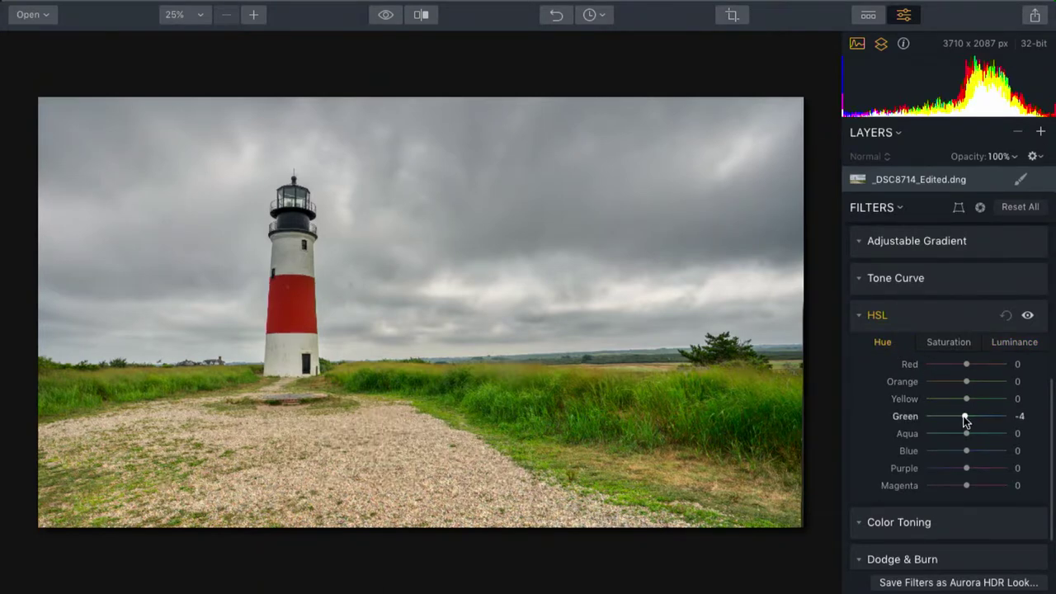
Shift the HSL Green hue to -15 to subtly recolour the grass.
mouse_move(966, 418)
mouse_down()
mouse_move(940, 422)
mouse_move(979, 418)
mouse_move(958, 421)
mouse_up()
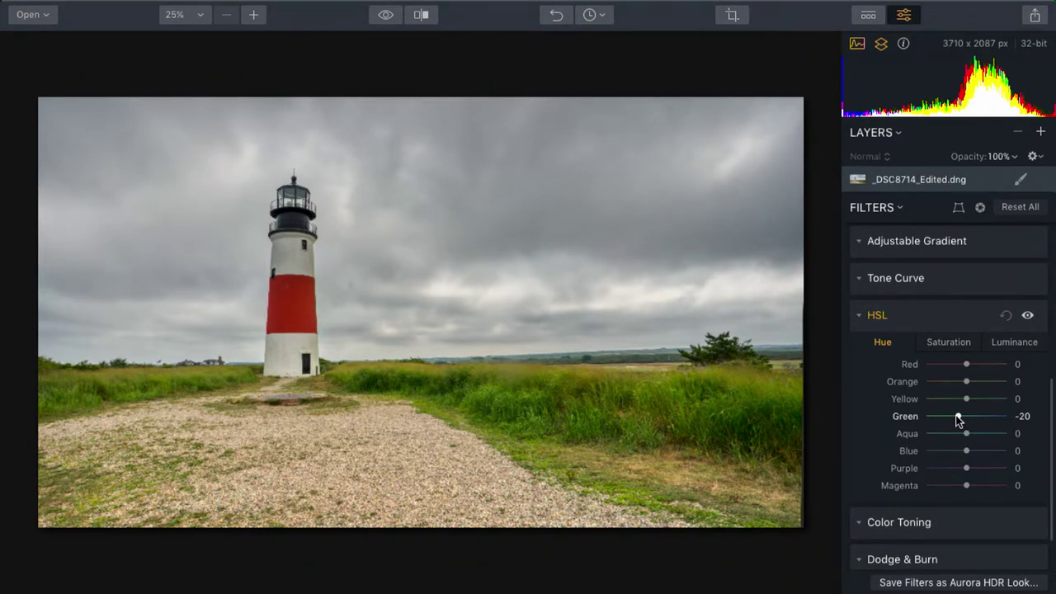
drag(957, 420, 959, 421)
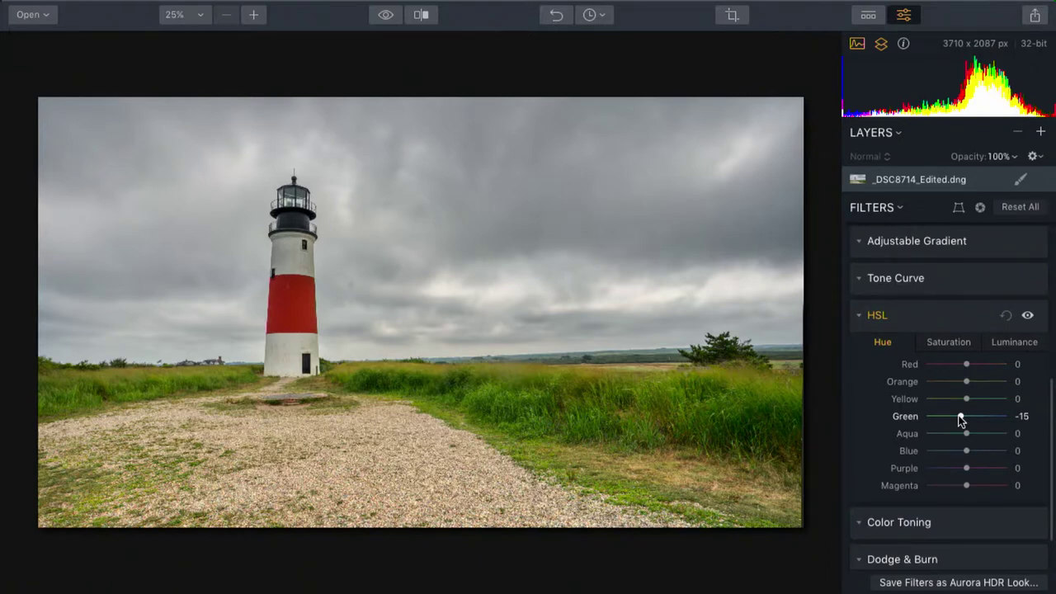
click(945, 342)
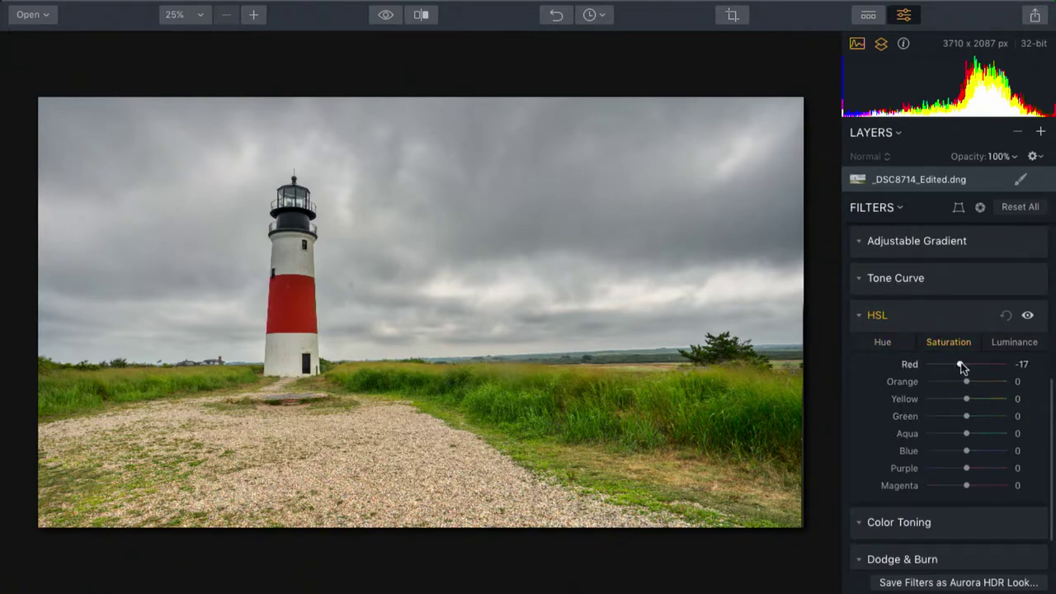
Raise the HSL saturation of Aqua to 39 and Blue to 41.
drag(971, 437, 986, 460)
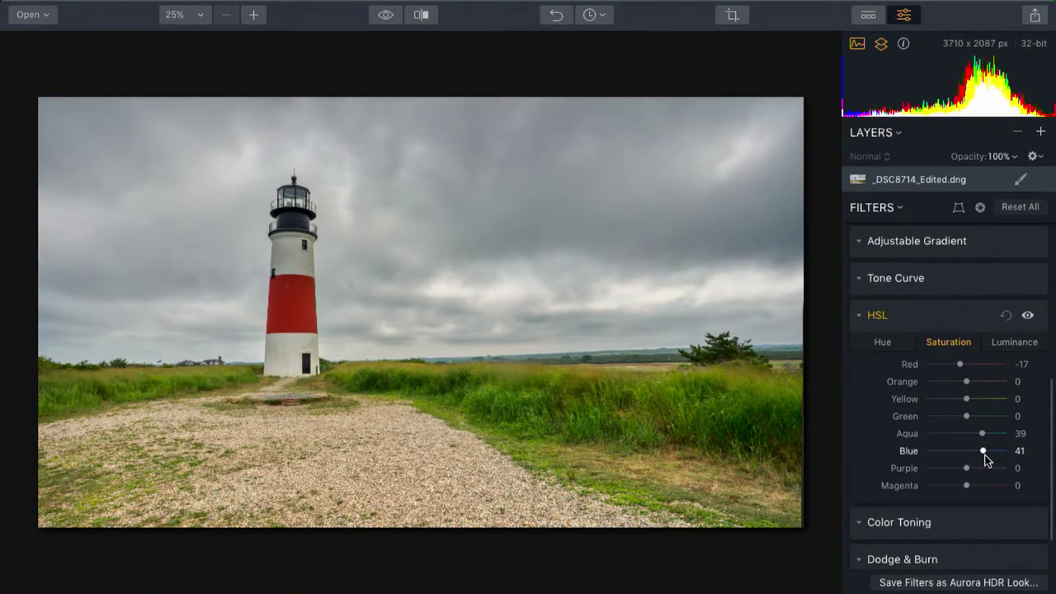
click(1009, 343)
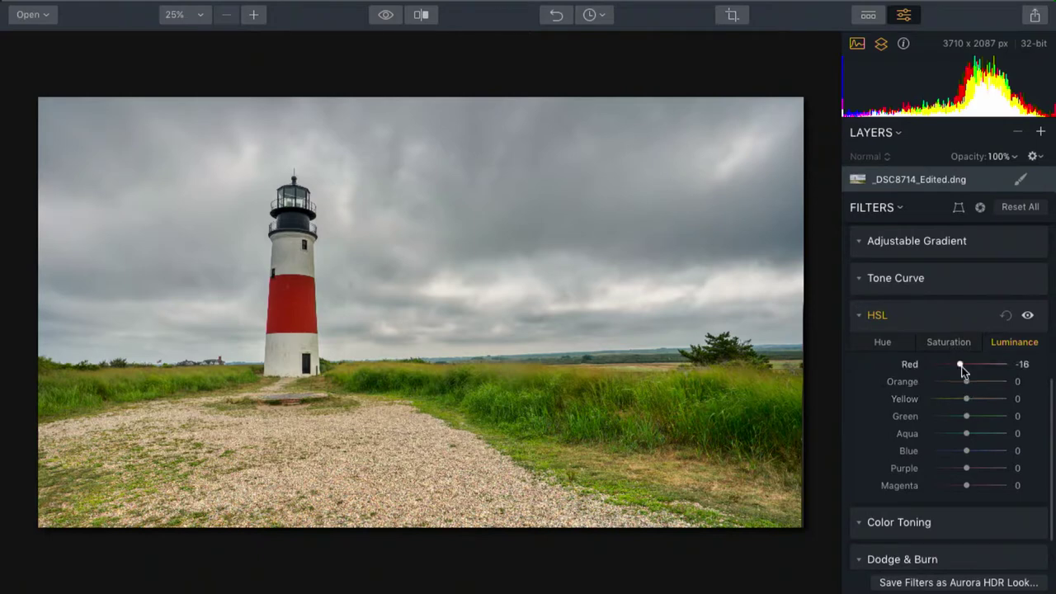
Set the HSL luminance to Orange 15, Yellow -19 and Blue -71, darkening the sky.
mouse_move(966, 382)
mouse_down()
mouse_move(995, 382)
mouse_move(938, 384)
mouse_move(974, 395)
mouse_move(955, 365)
mouse_up()
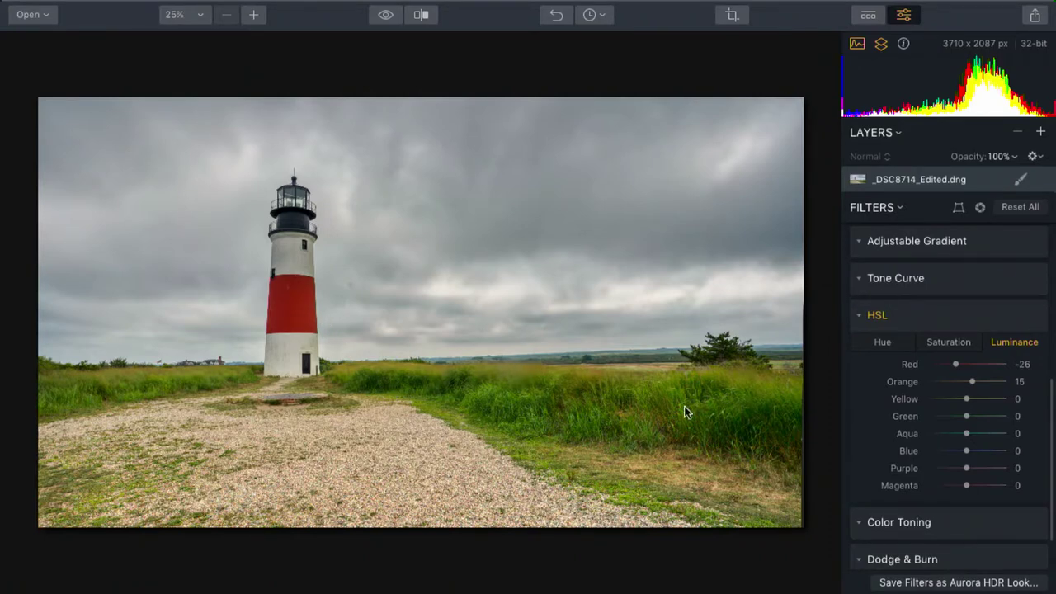
mouse_move(967, 401)
mouse_down()
mouse_move(938, 401)
mouse_move(985, 401)
mouse_move(949, 404)
mouse_move(964, 405)
mouse_move(965, 421)
mouse_up()
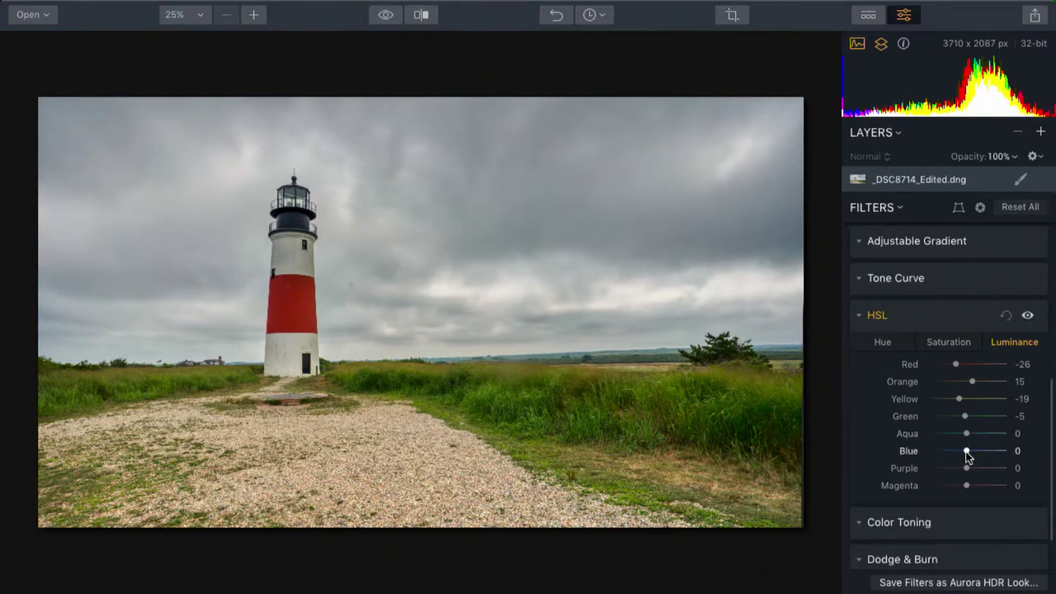
drag(967, 456, 936, 462)
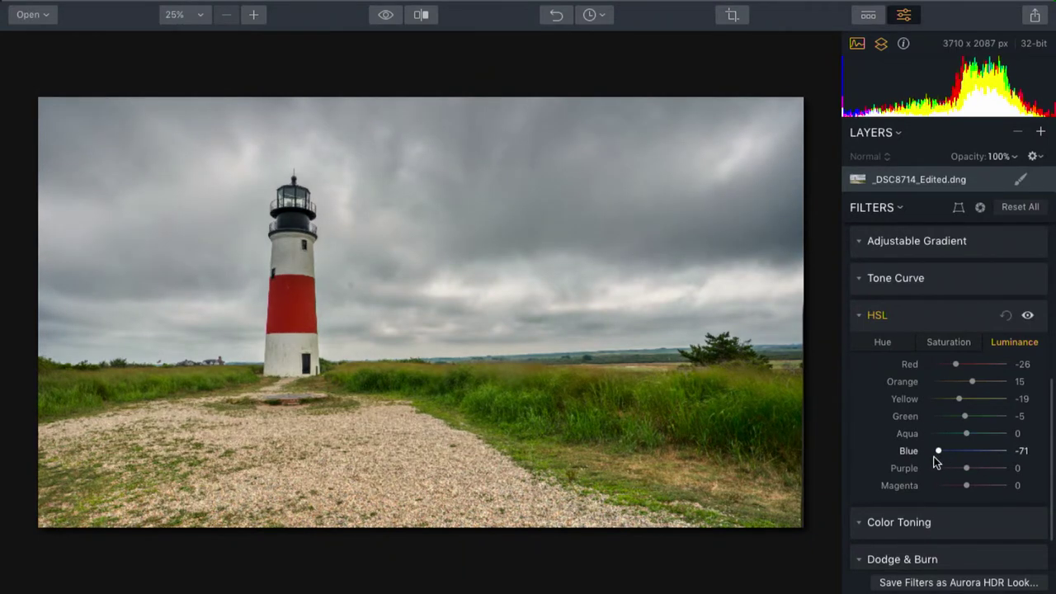
scroll(935, 458, up, 2)
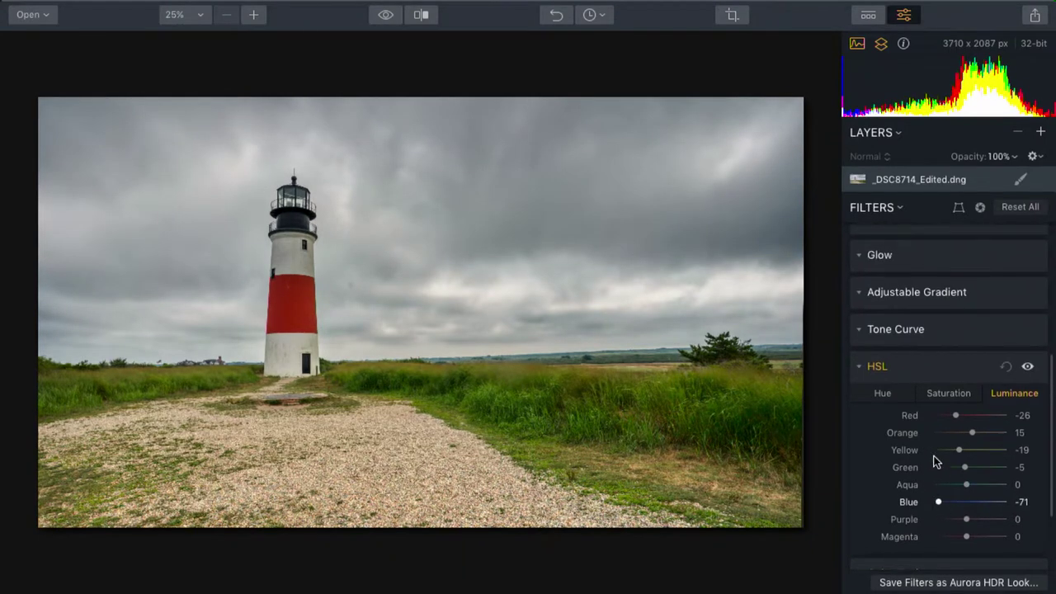
Collapse the HSL filter and expand the Color Toning filter.
click(858, 367)
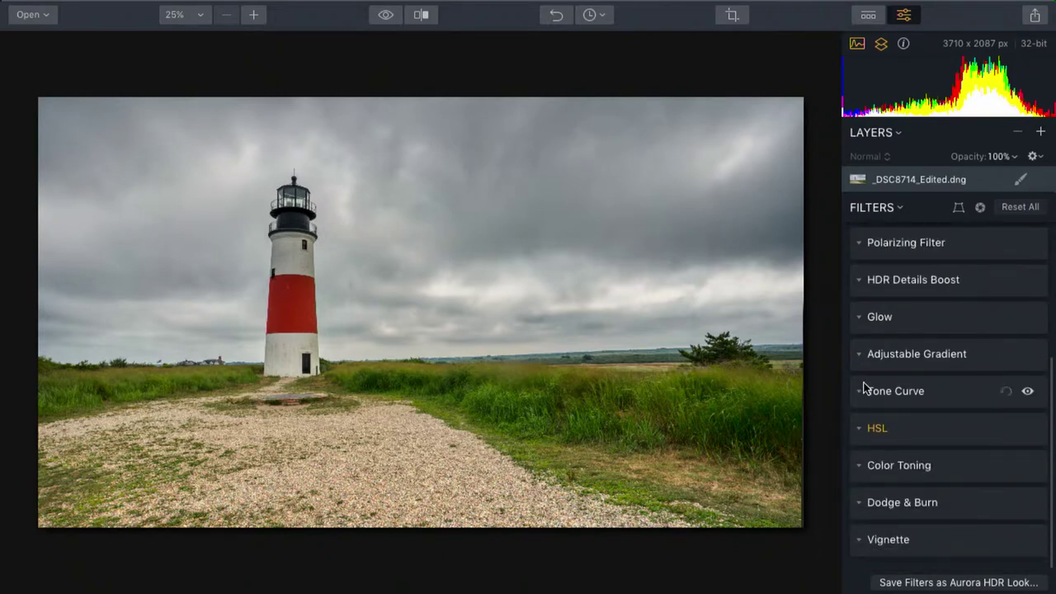
click(858, 469)
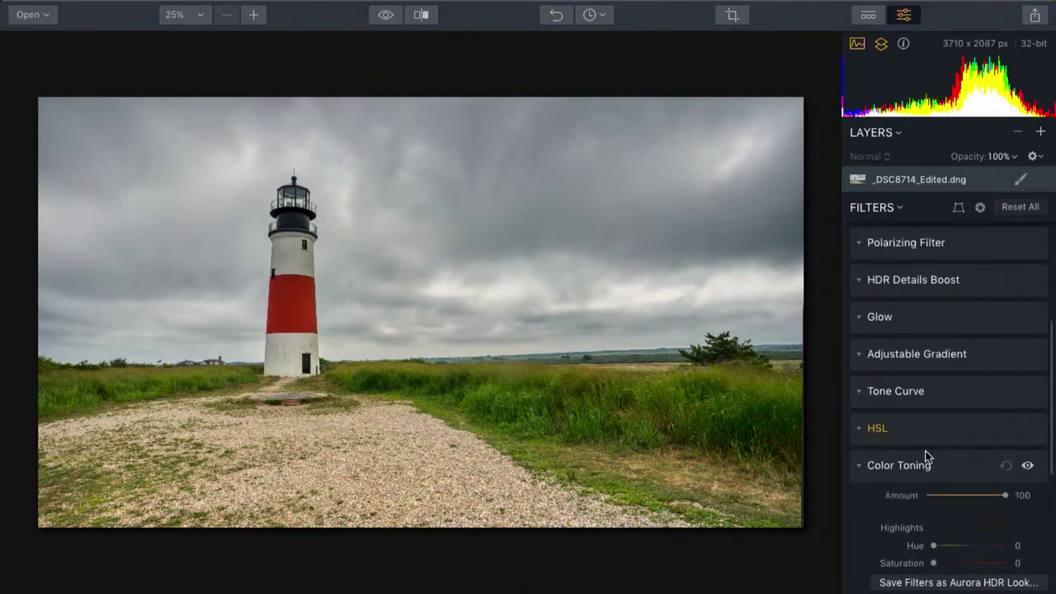
scroll(926, 458, down, 5)
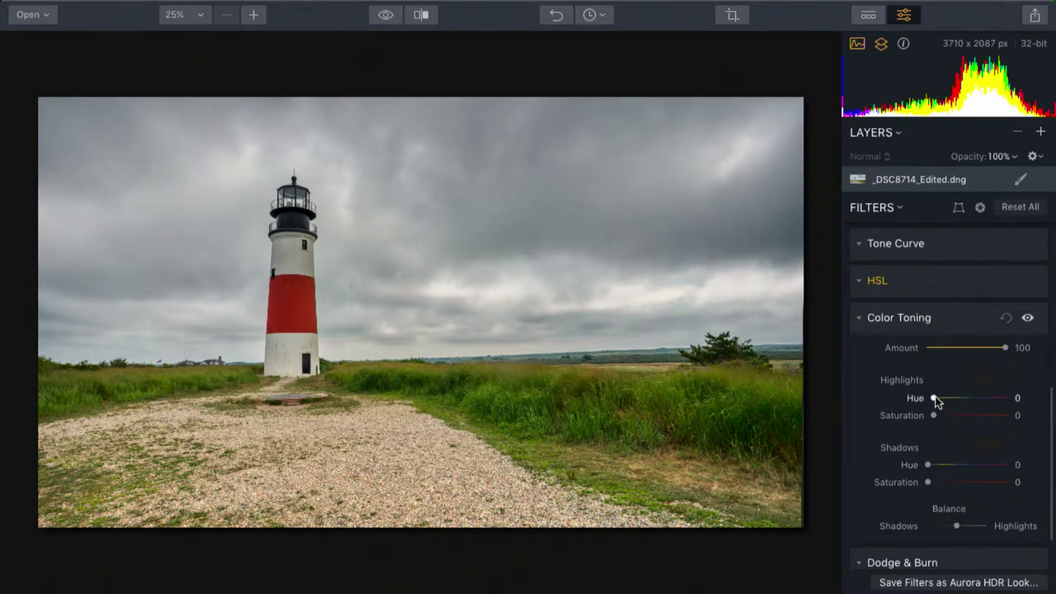
Tint the highlights blue with hue 211 and saturation 35, comparing with toning off.
drag(935, 400, 1001, 423)
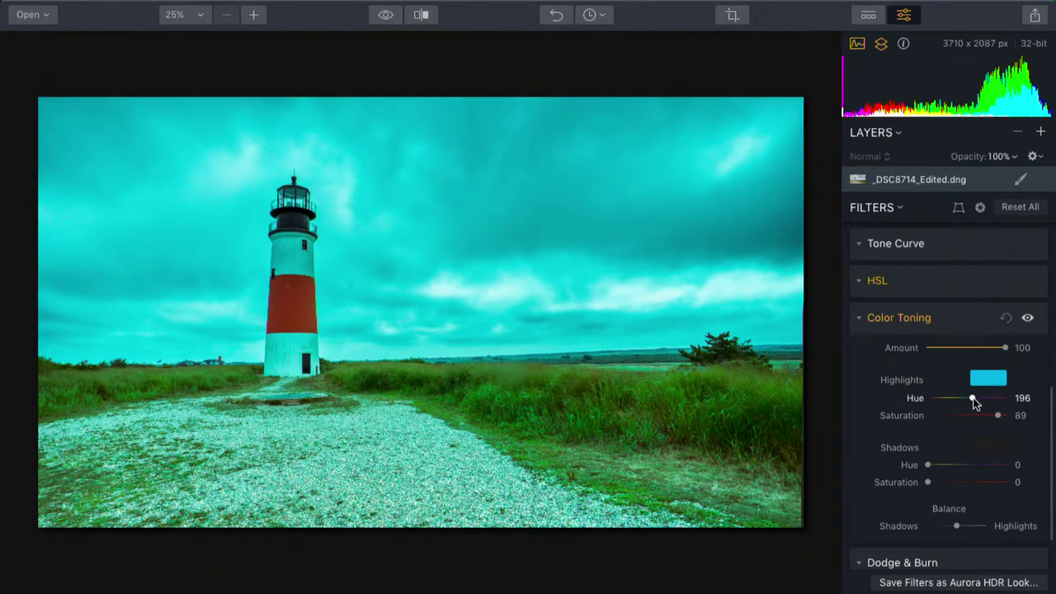
drag(974, 402, 957, 429)
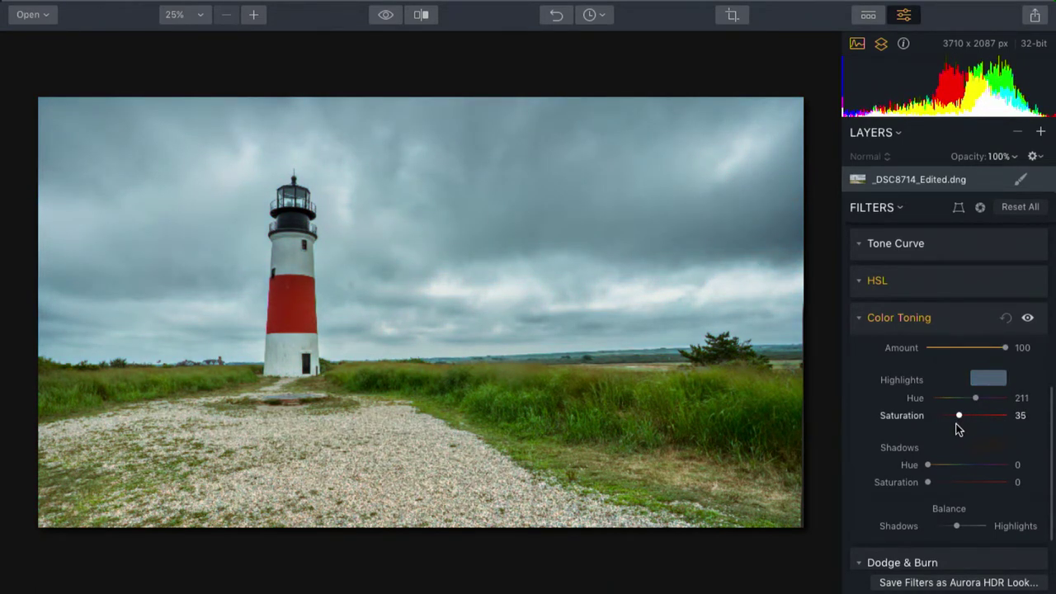
click(1027, 318)
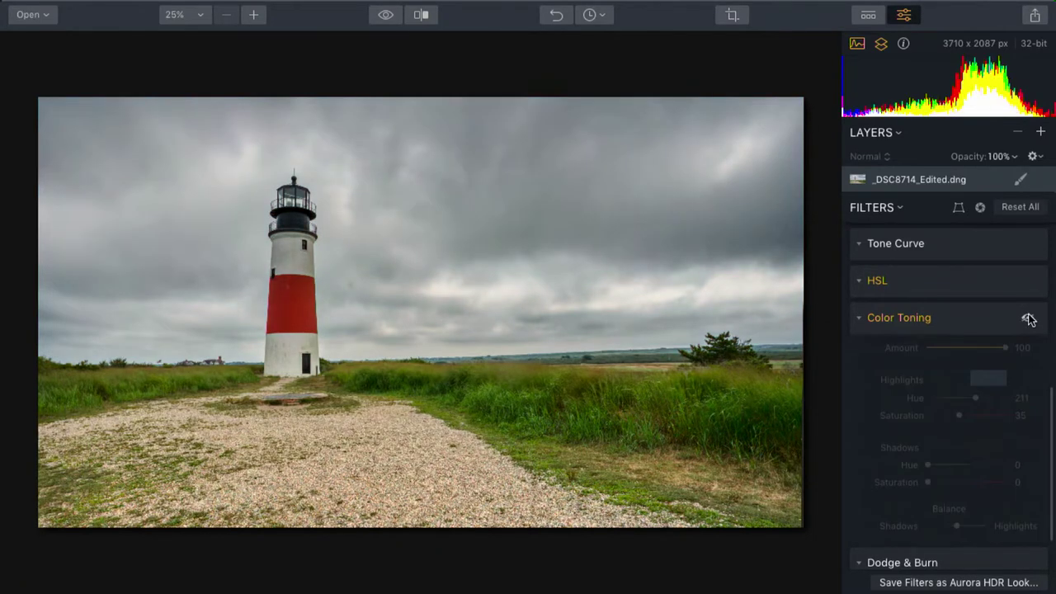
click(1026, 318)
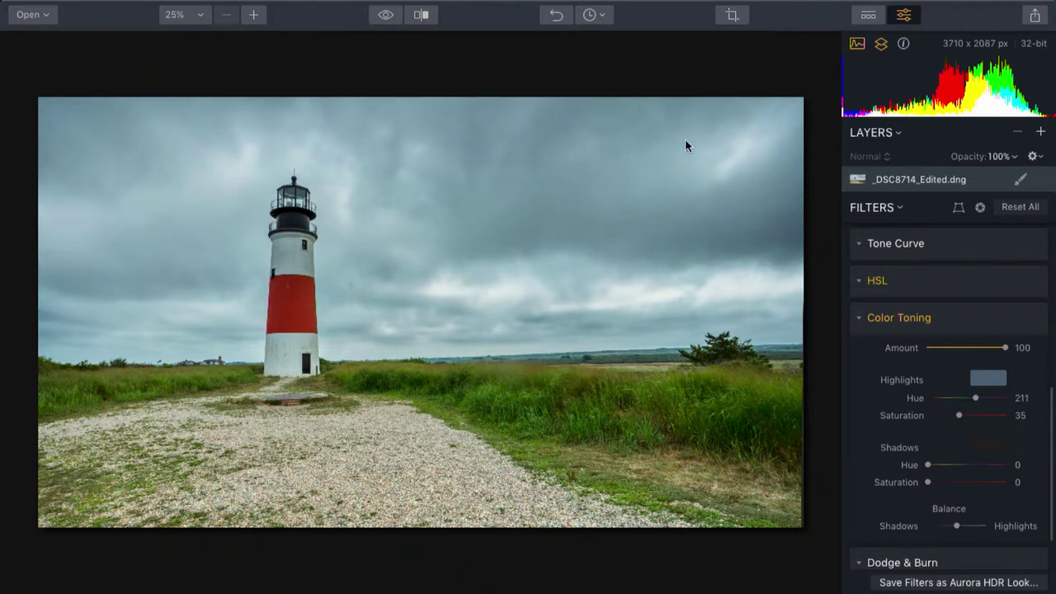
Warm the shadows with hue 11 and saturation 26, compare, and fine-tune the toning Balance.
drag(927, 464, 948, 489)
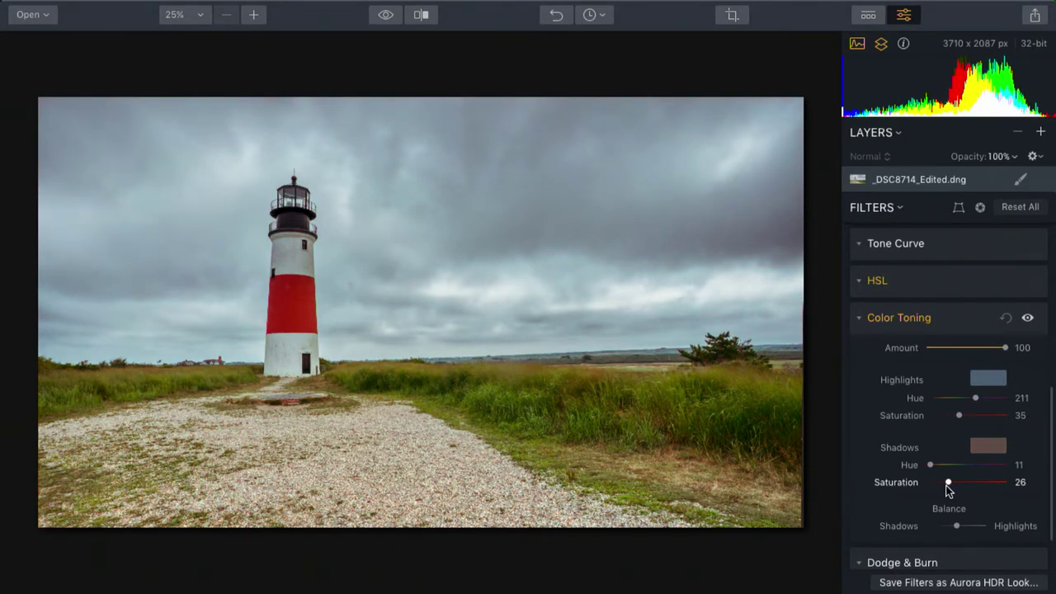
click(1028, 318)
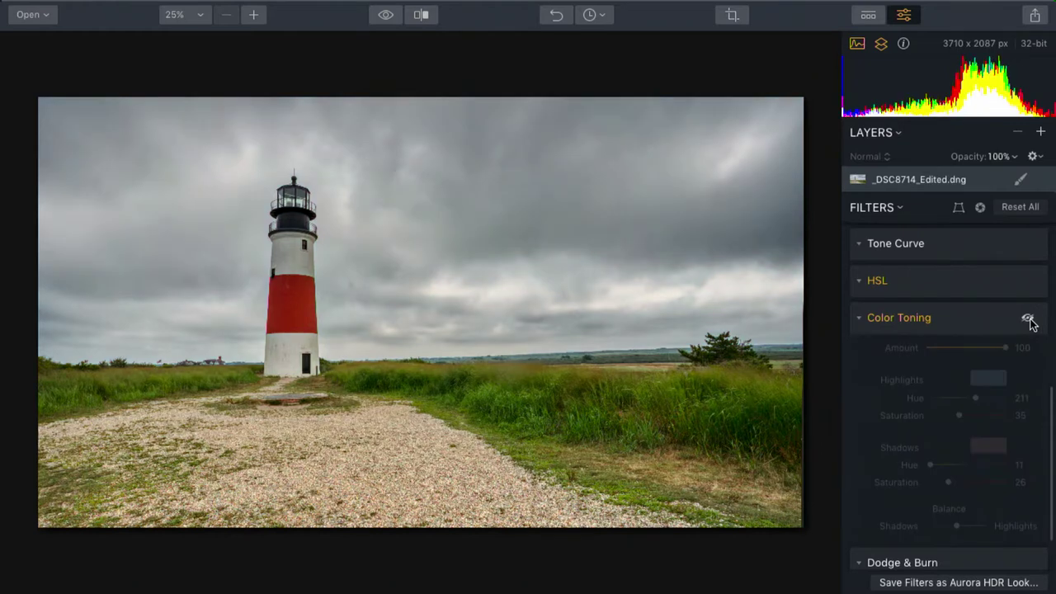
click(1027, 318)
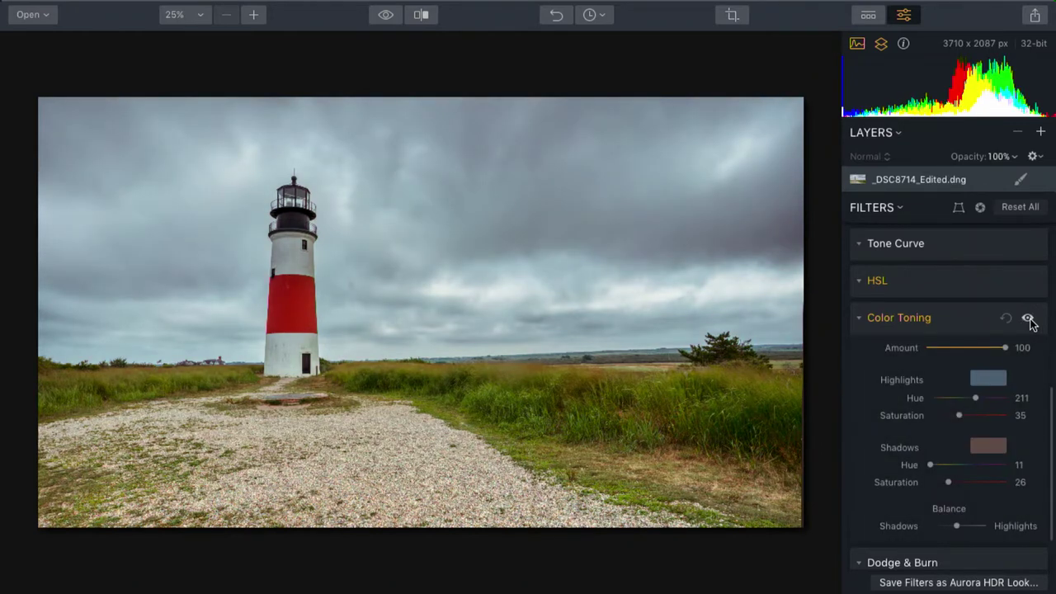
click(1027, 318)
click(1028, 319)
mouse_move(957, 528)
mouse_down()
mouse_move(968, 529)
mouse_move(954, 530)
mouse_up()
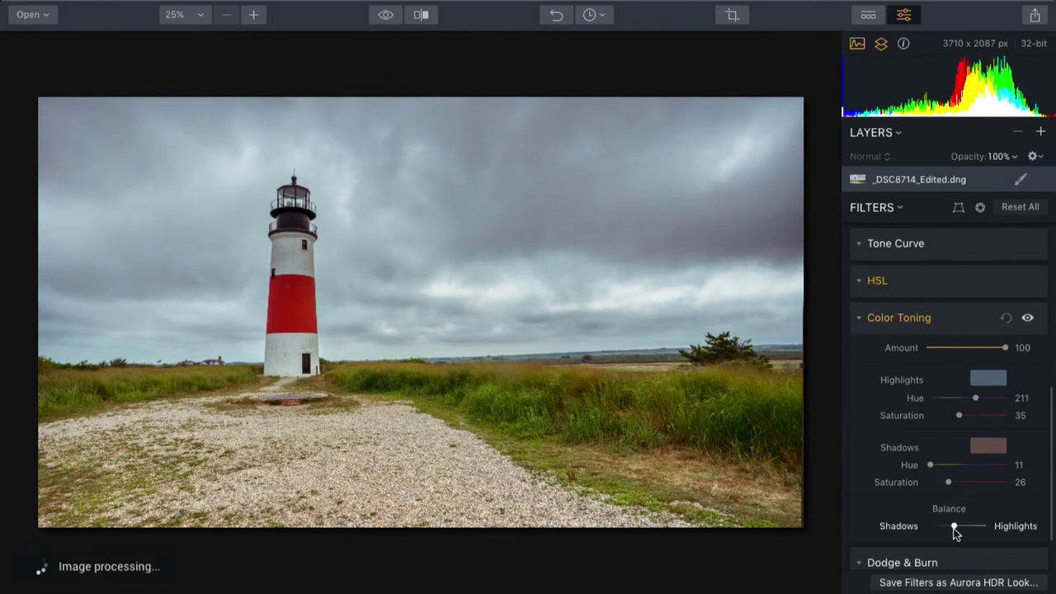
drag(954, 530, 958, 532)
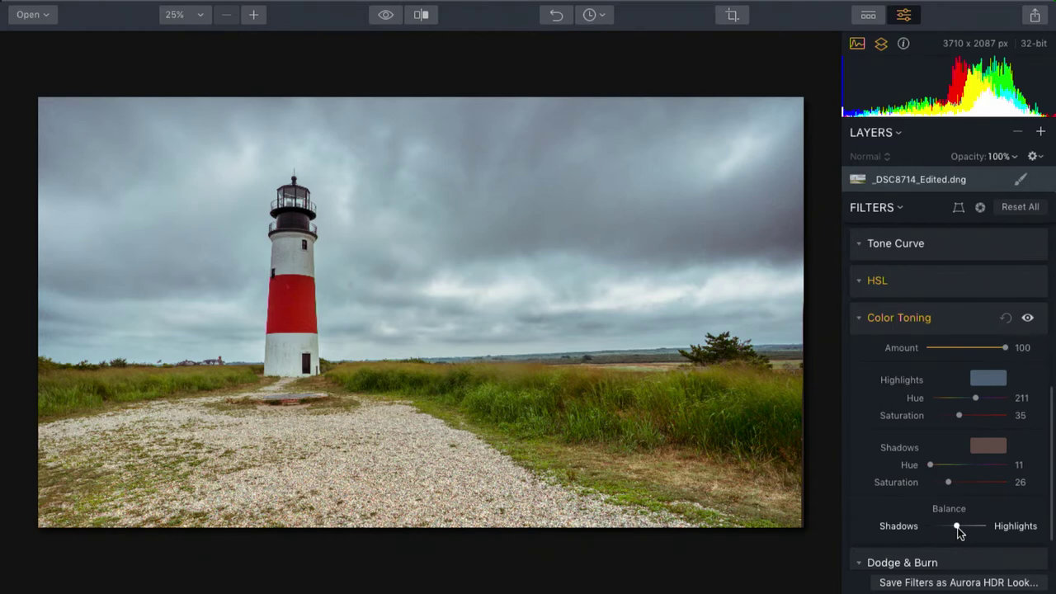
Collapse Color Toning and compare the edited photo with the original using split view.
click(860, 322)
click(421, 17)
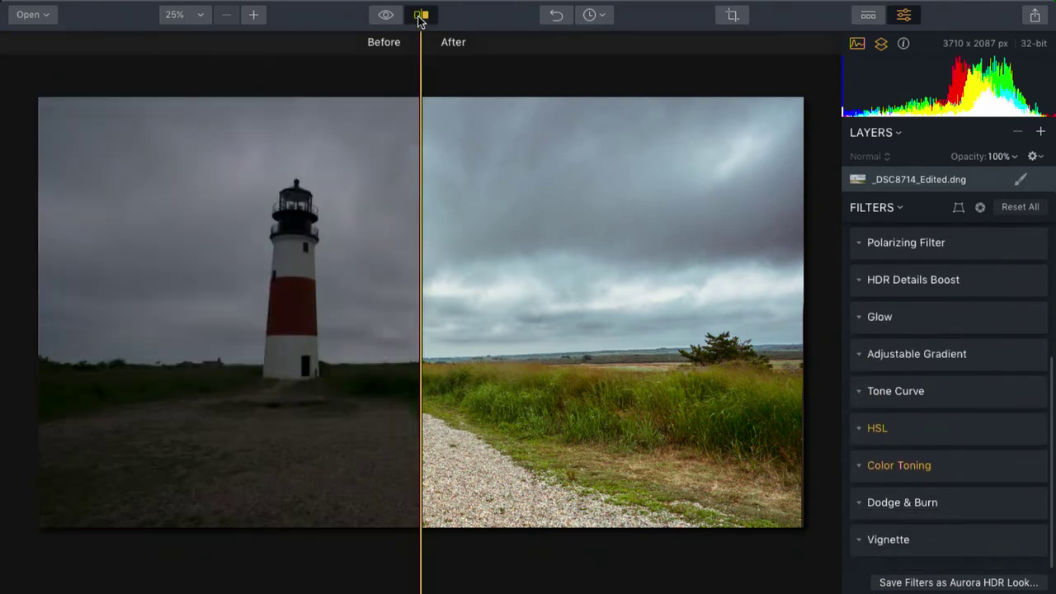
drag(416, 189, 164, 57)
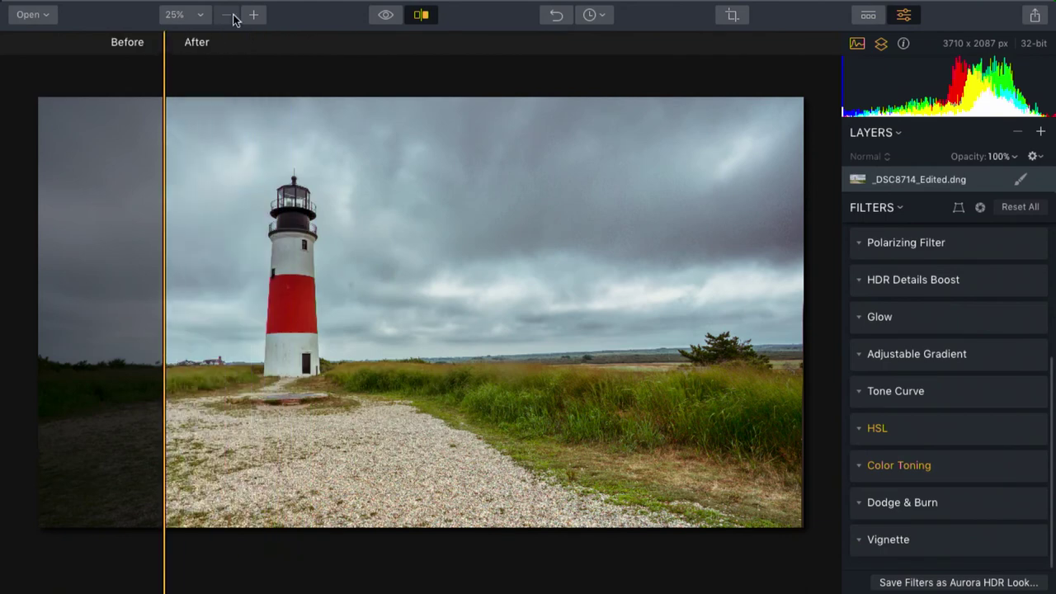
click(418, 16)
click(391, 21)
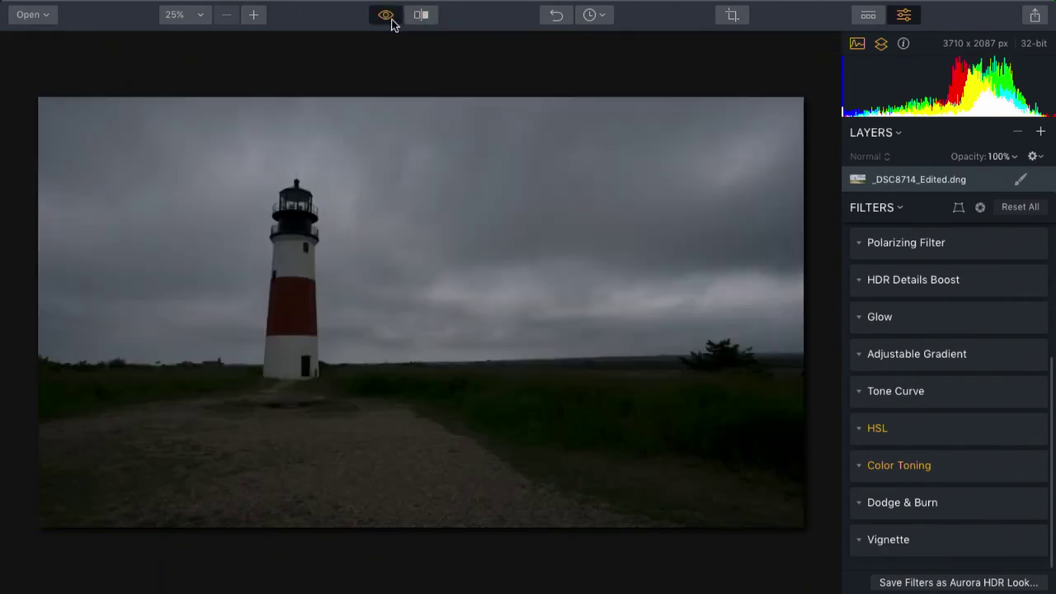
click(391, 21)
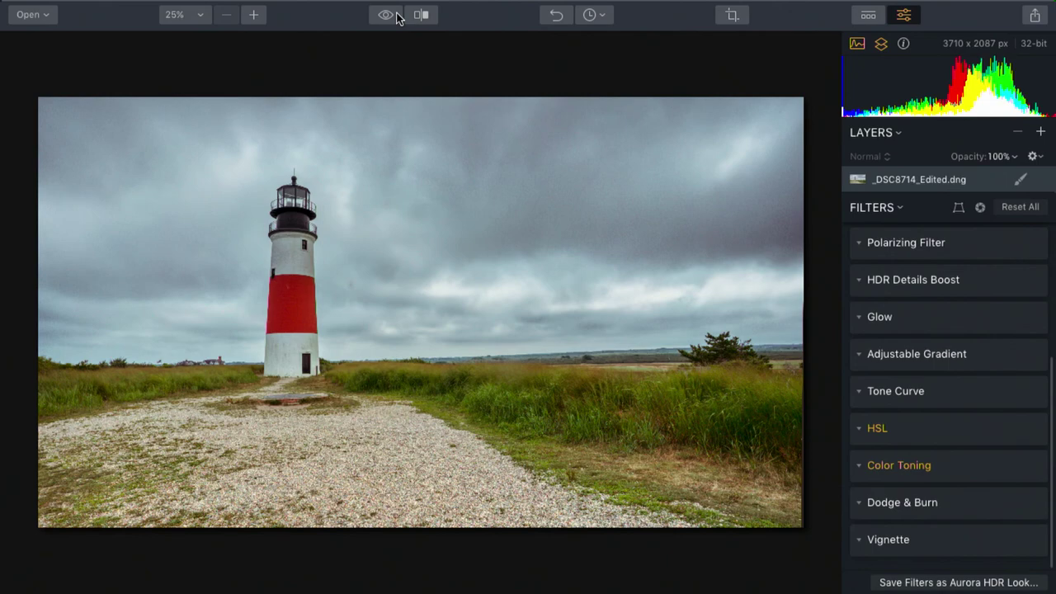